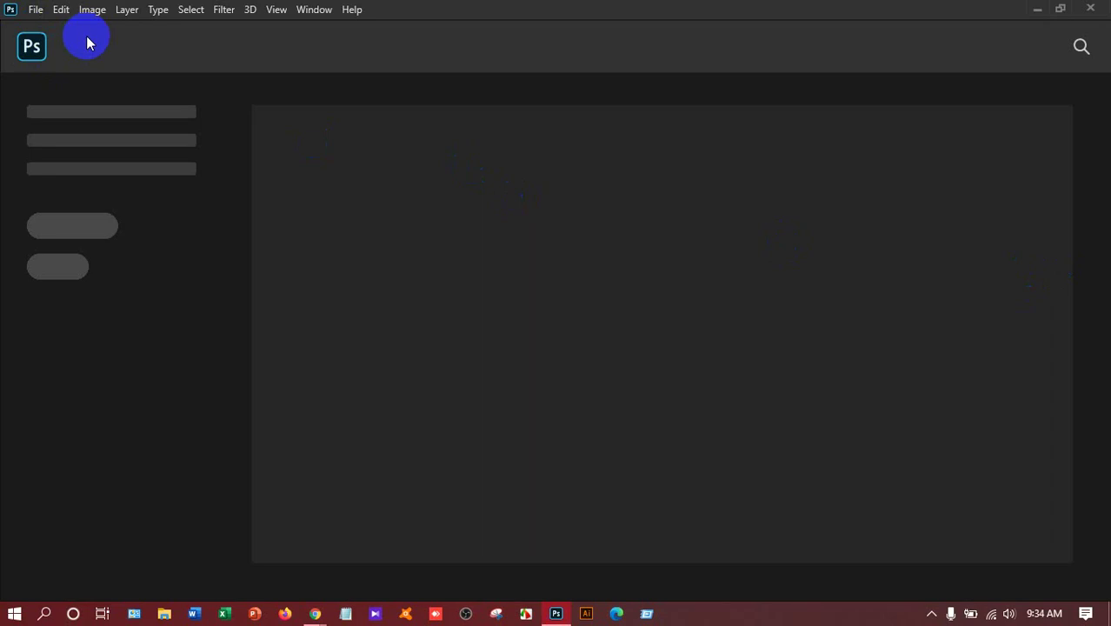
# Step: Open 68247055-H-1024x700.jpg from Class Contents > Photoshop > Object Remove
pyautogui.hotkey('ctrl', 'o')
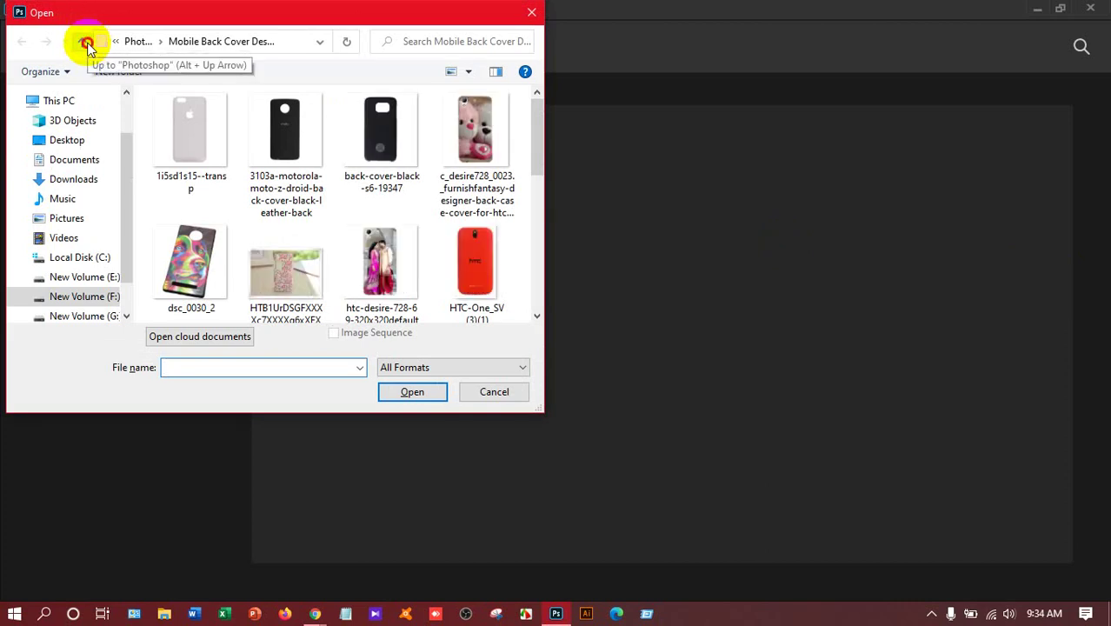
pyautogui.click(83, 43)
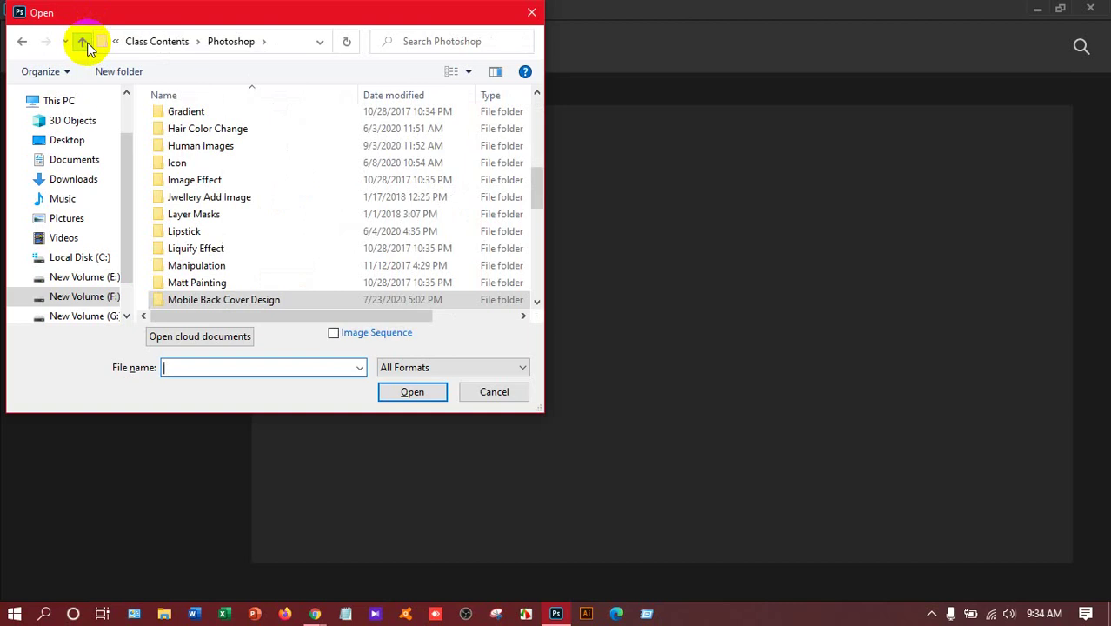
pyautogui.click(85, 44)
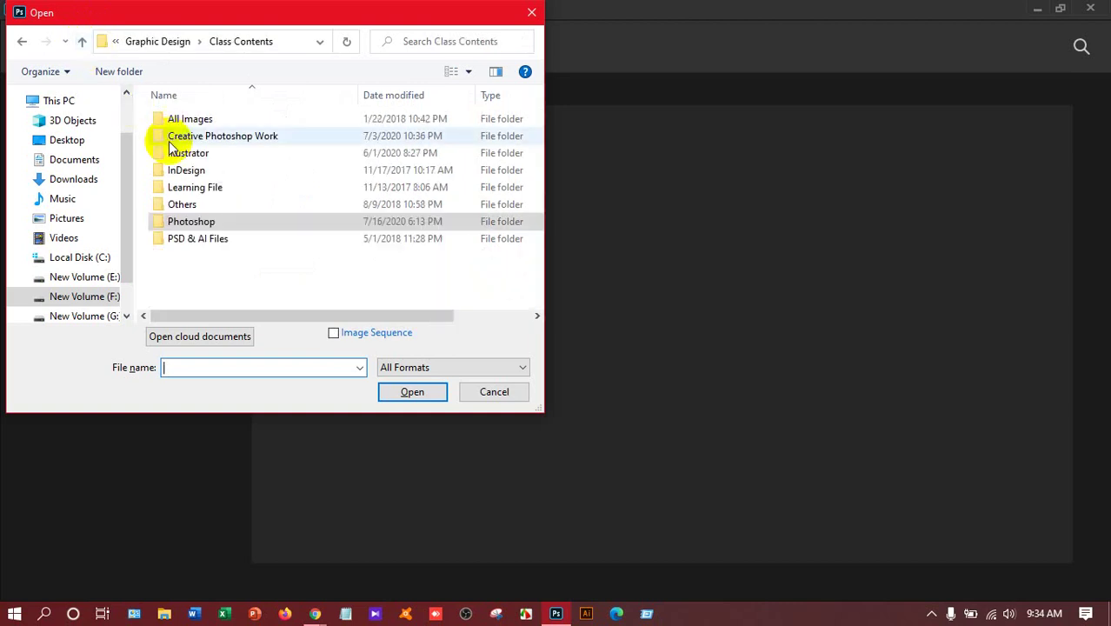
pyautogui.doubleClick(203, 222)
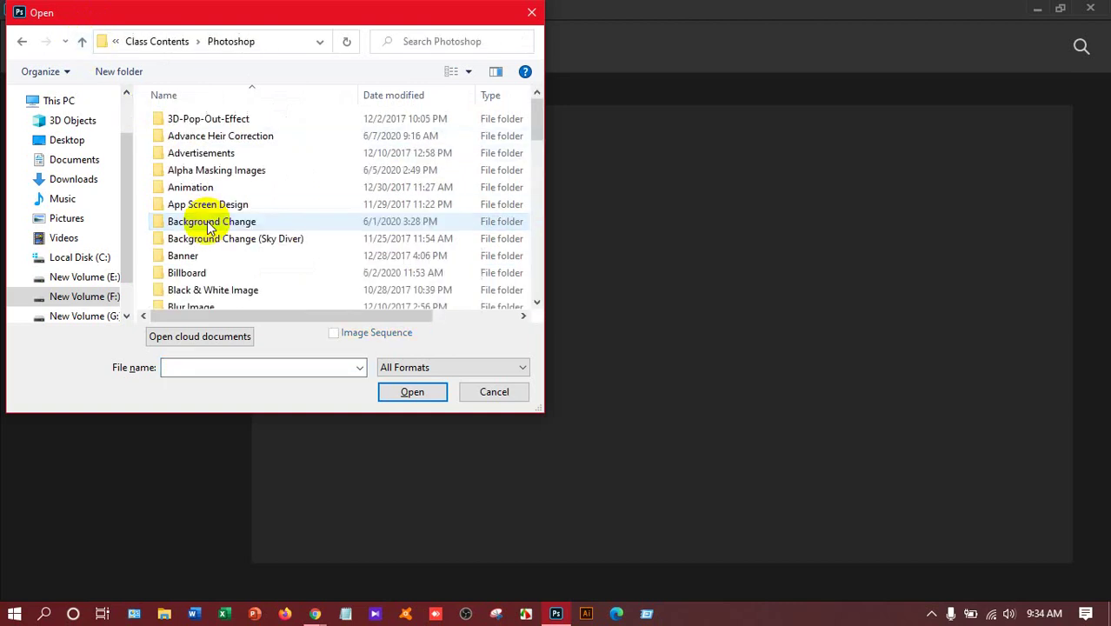
pyautogui.click(208, 223)
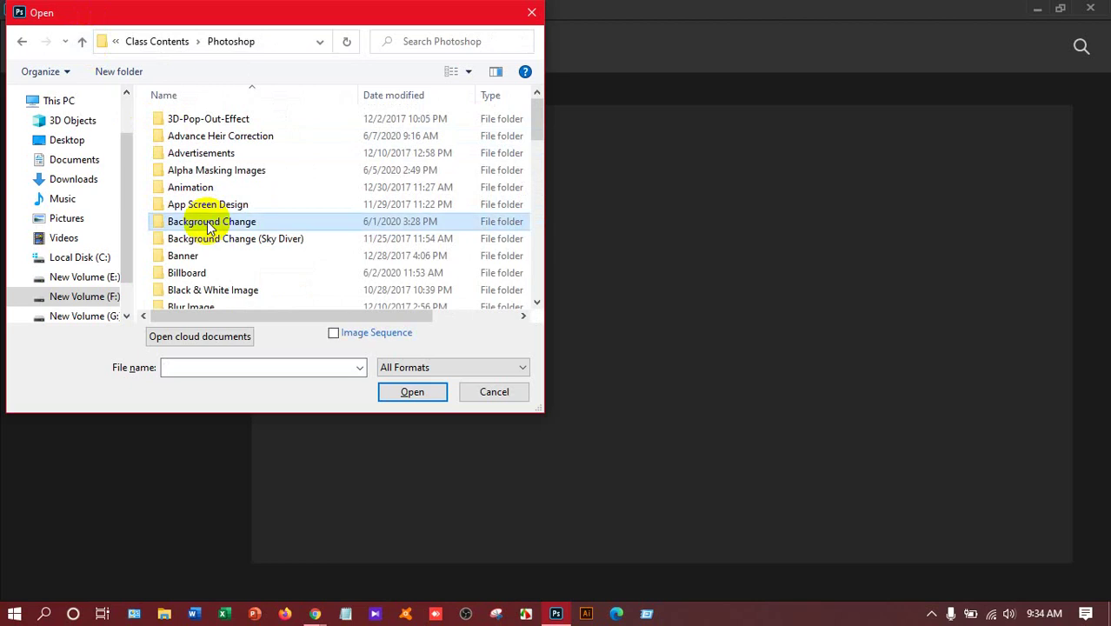
pyautogui.scroll(-10, 207, 224)
pyautogui.click(201, 116)
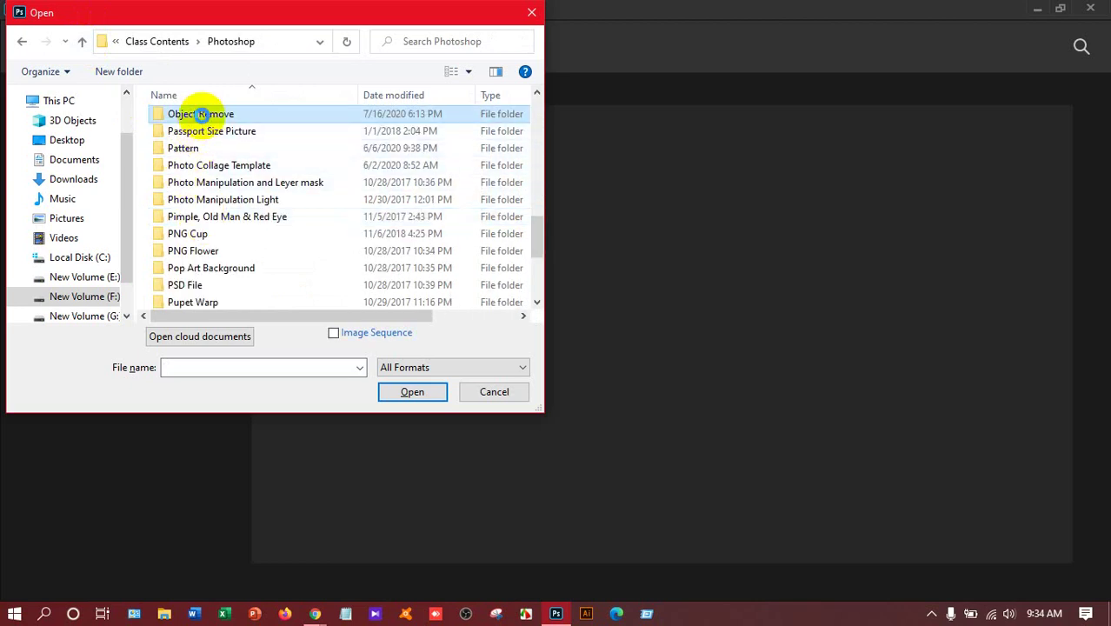
pyautogui.doubleClick(201, 116)
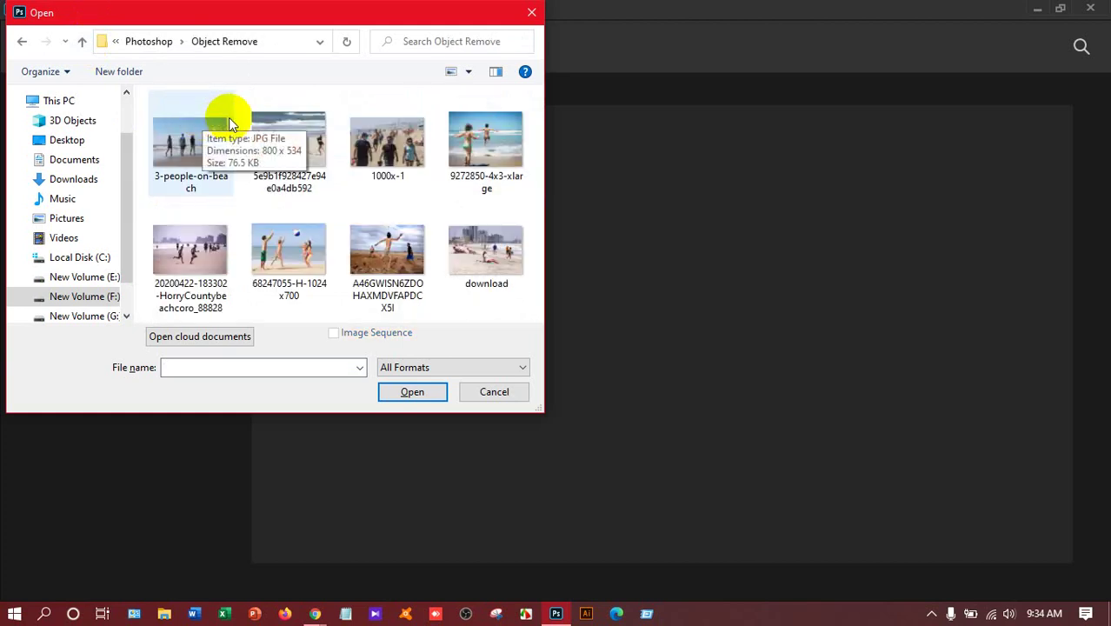
pyautogui.click(294, 239)
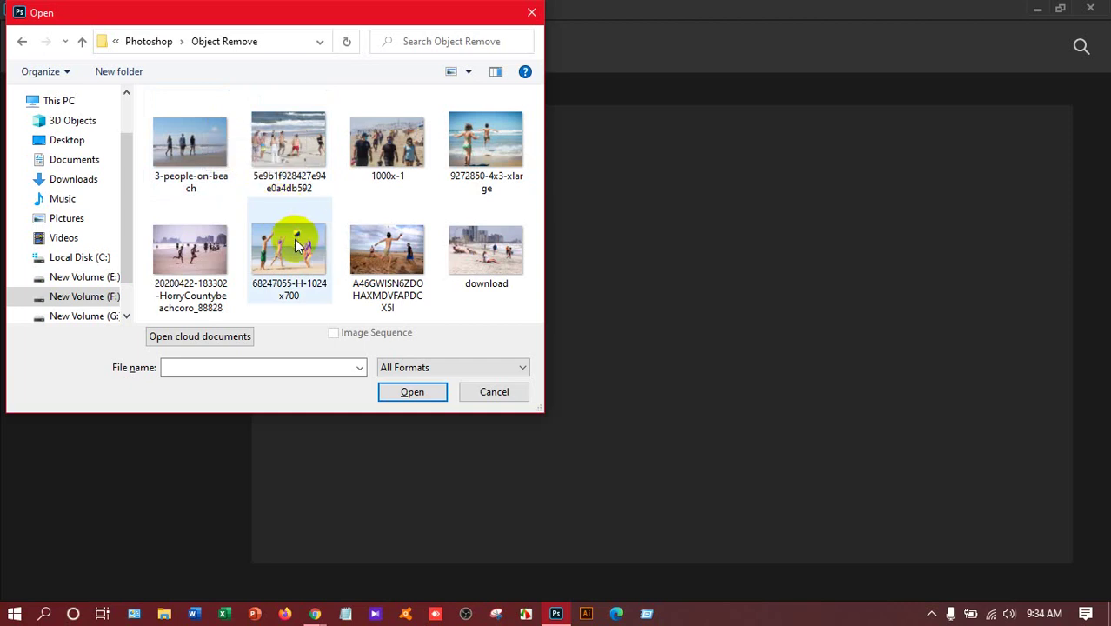
pyautogui.click(415, 393)
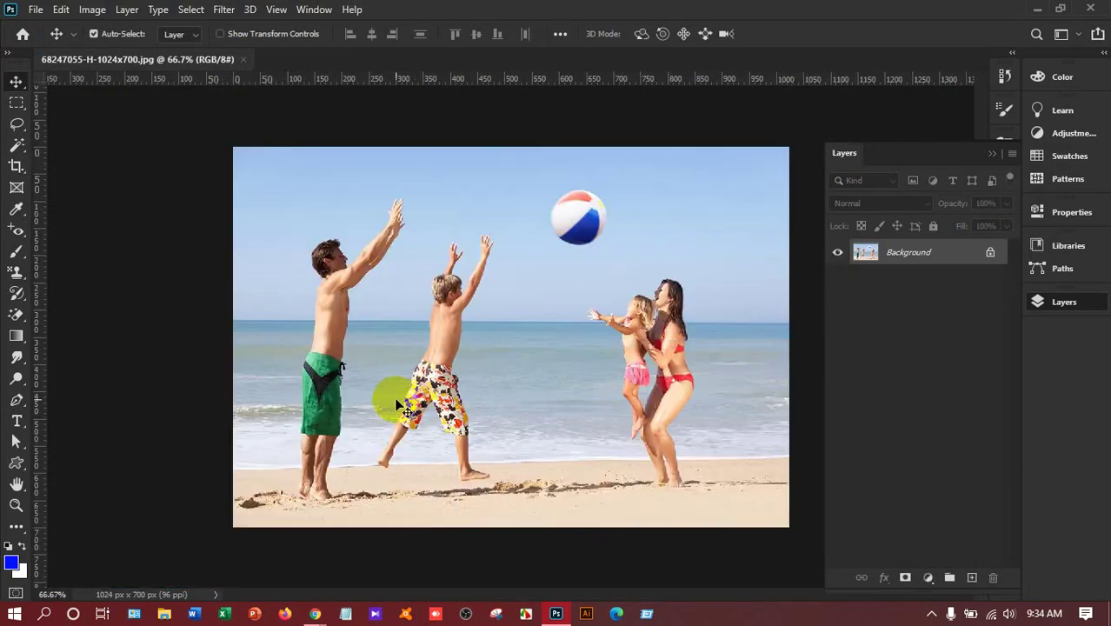
# Step: Look over the loaded photo's four people and beach ball in the document window
pyautogui.click(437, 302)
pyautogui.click(440, 300)
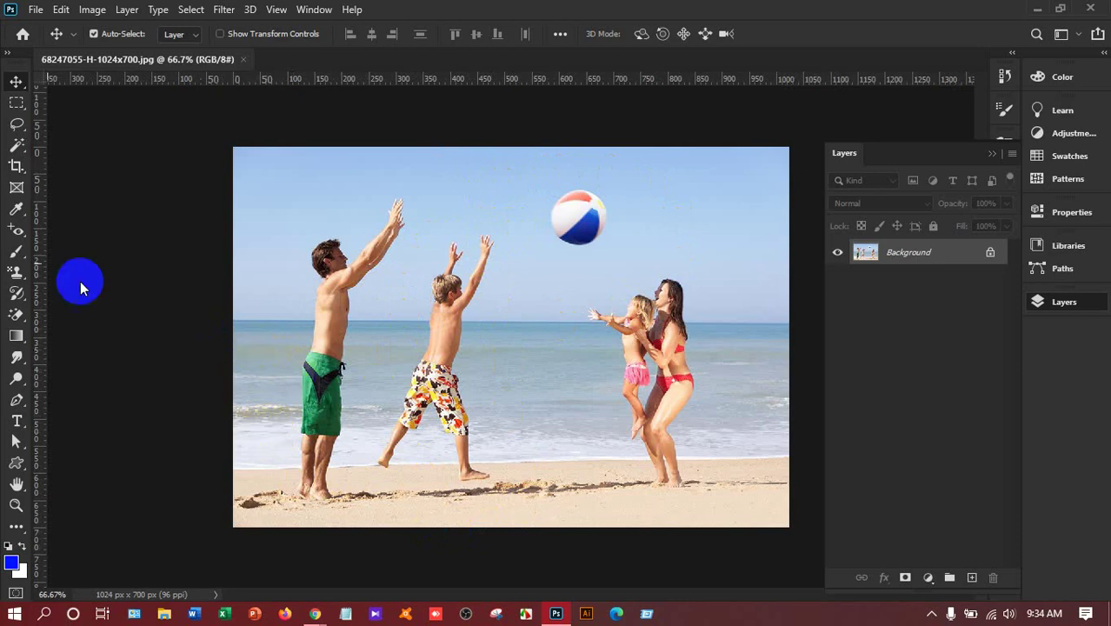
# Step: Switch to the Lasso Tool and outline the boy from his raised hands to his feet
pyautogui.click(17, 124)
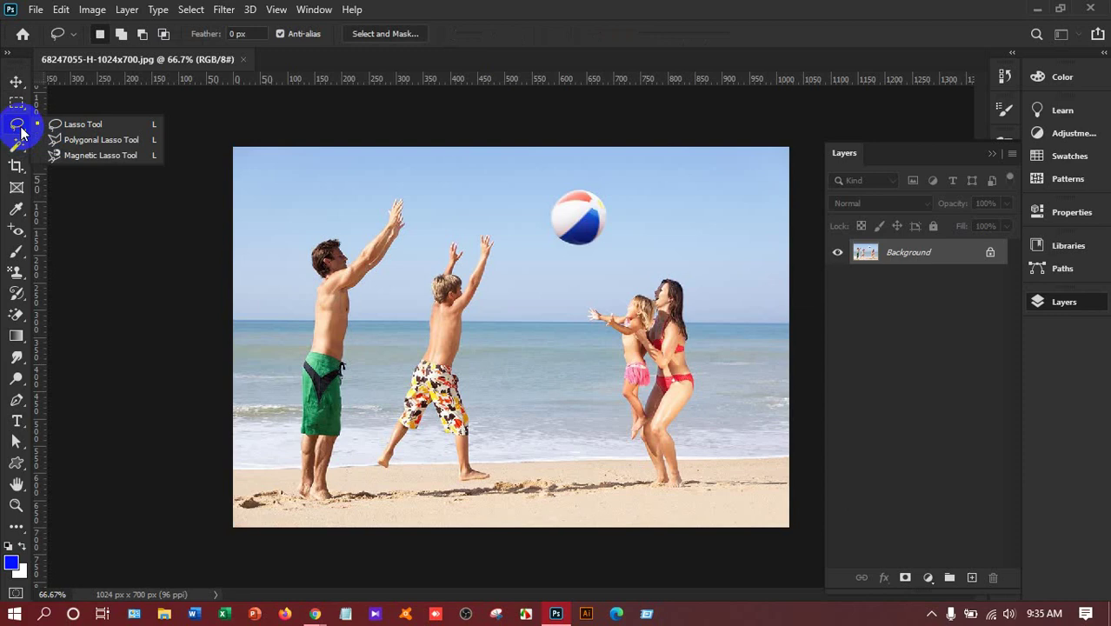
pyautogui.moveTo(21, 130); pyautogui.dragTo(77, 128)
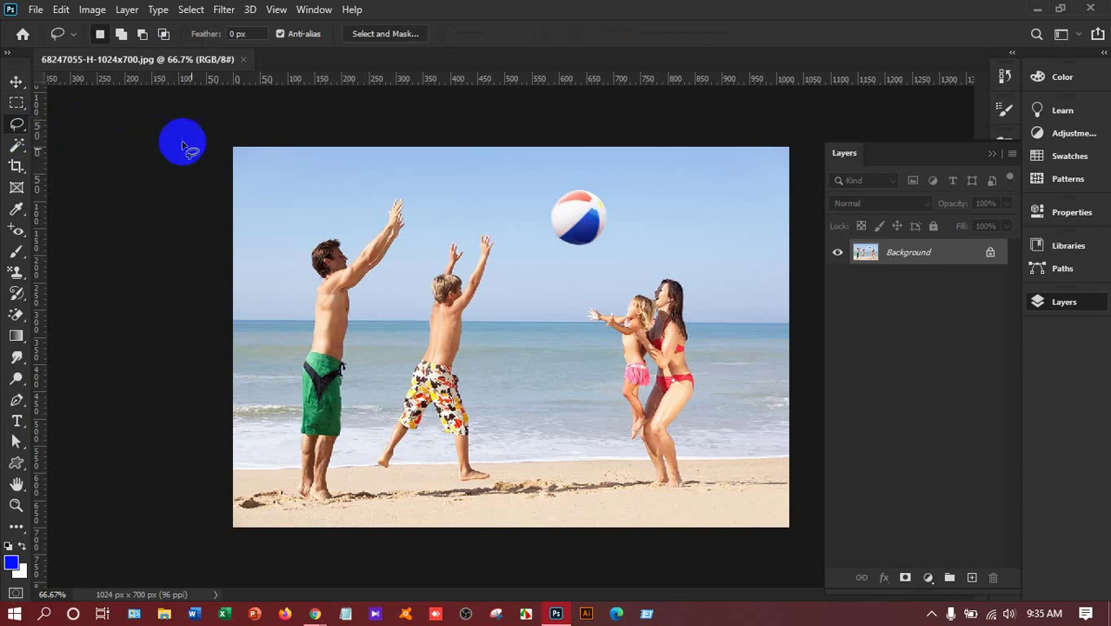
pyautogui.moveTo(418, 267); pyautogui.dragTo(427, 295)
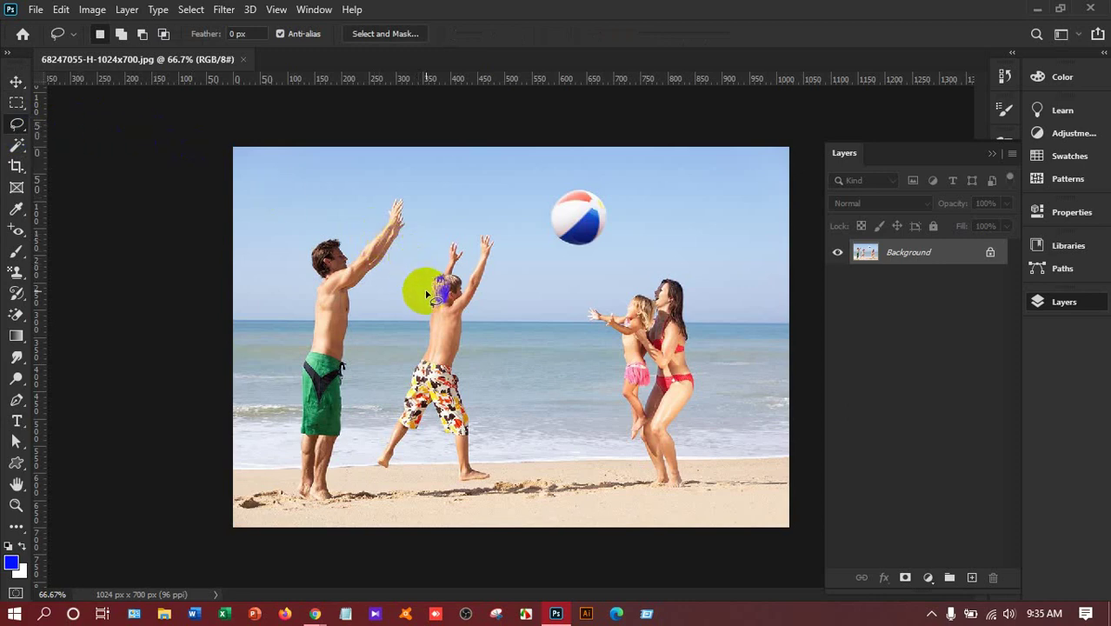
pyautogui.moveTo(432, 296)
pyautogui.mouseDown()
pyautogui.moveTo(454, 235)
pyautogui.moveTo(469, 243)
pyautogui.moveTo(492, 228)
pyautogui.moveTo(497, 256)
pyautogui.moveTo(462, 374)
pyautogui.moveTo(474, 458)
pyautogui.moveTo(482, 463)
pyautogui.moveTo(476, 446)
pyautogui.moveTo(494, 469)
pyautogui.moveTo(463, 491)
pyautogui.moveTo(429, 421)
pyautogui.moveTo(387, 472)
pyautogui.moveTo(363, 455)
pyautogui.moveTo(388, 420)
pyautogui.moveTo(428, 295)
pyautogui.mouseUp()
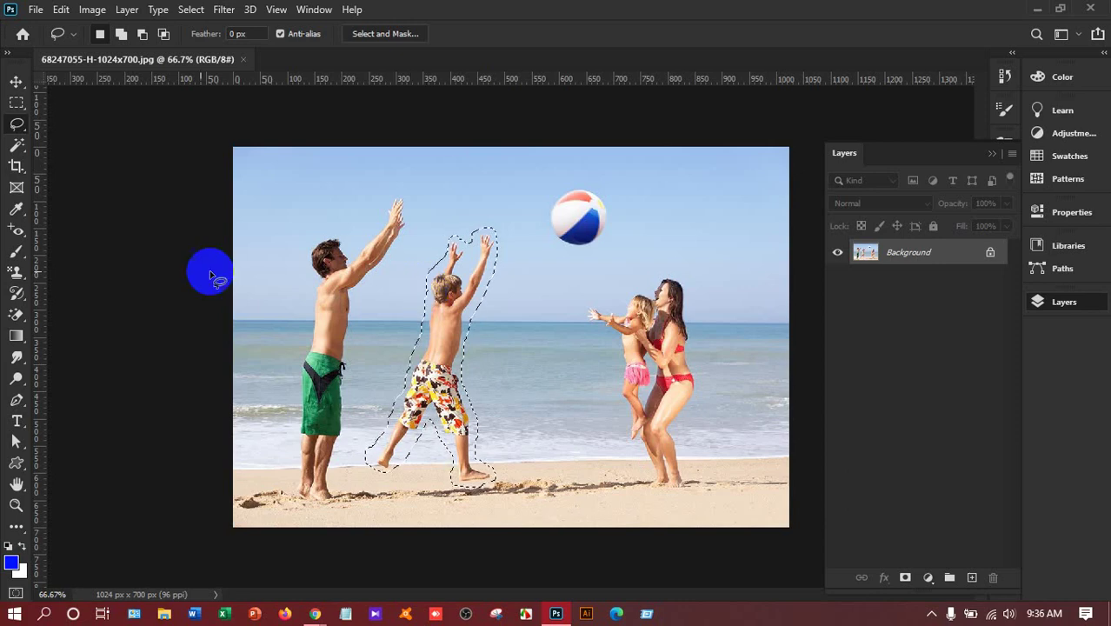
# Step: Fill the boy's selection using Edit > Fill with Content-Aware contents
pyautogui.click(63, 12)
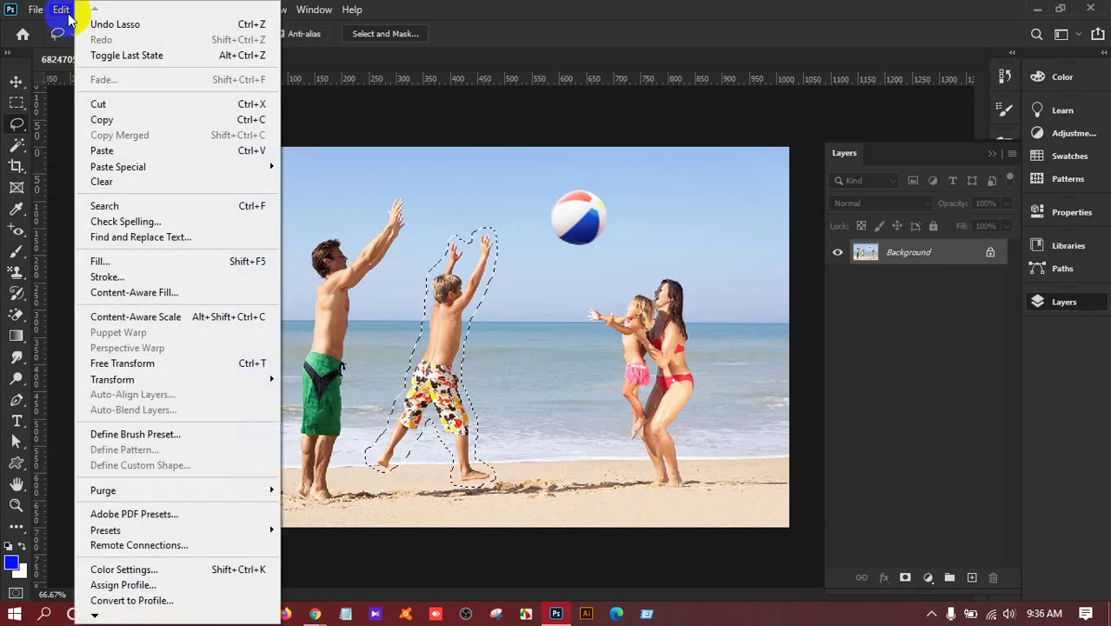
pyautogui.click(184, 261)
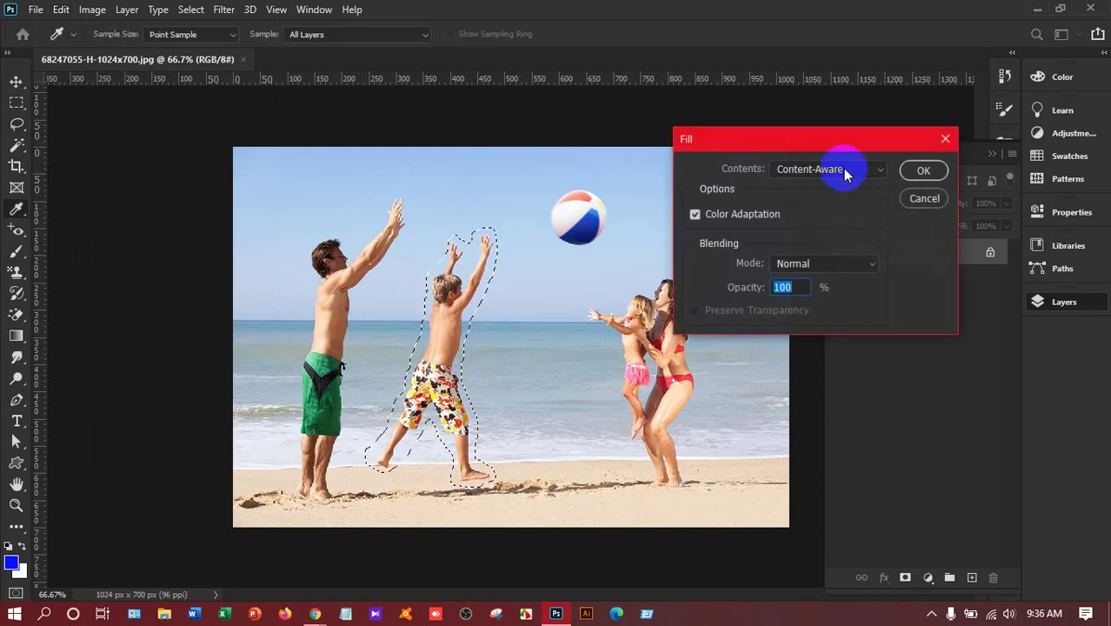
pyautogui.click(873, 172)
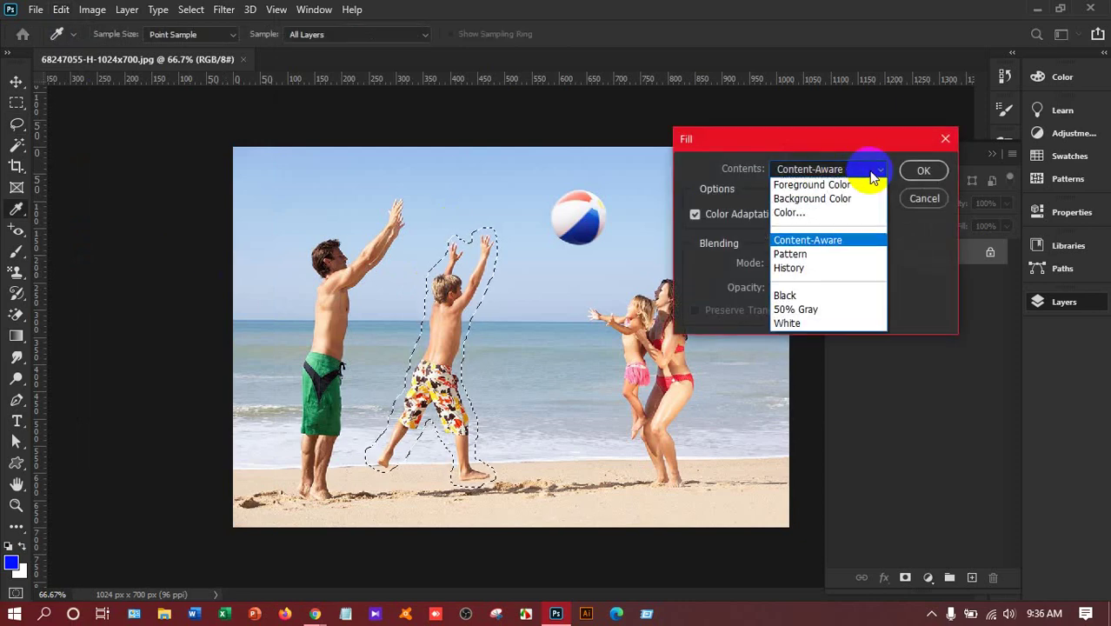
pyautogui.click(835, 245)
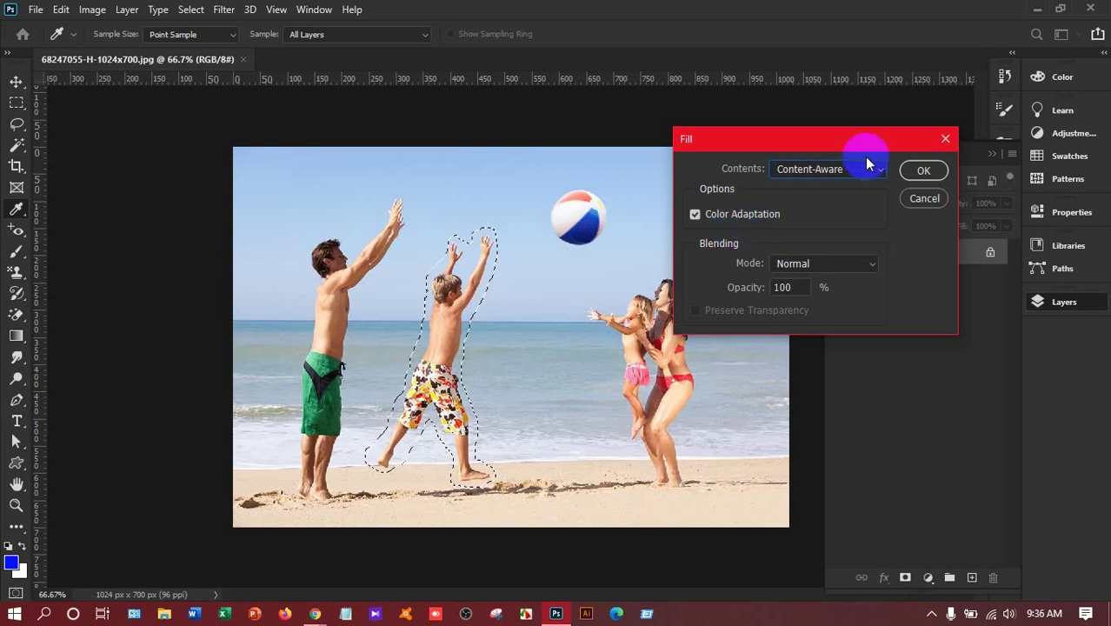
pyautogui.click(908, 170)
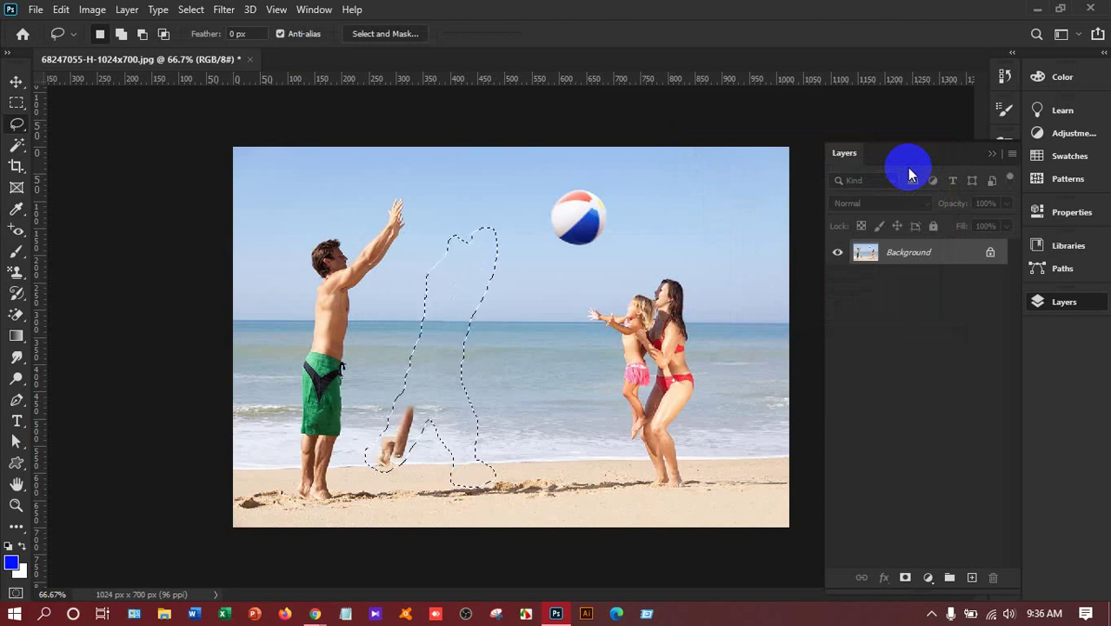
# Step: Lasso the leftover leg fragment at the shoreline, Content-Aware fill it, and deselect
pyautogui.hotkey('ctrl', 'd')
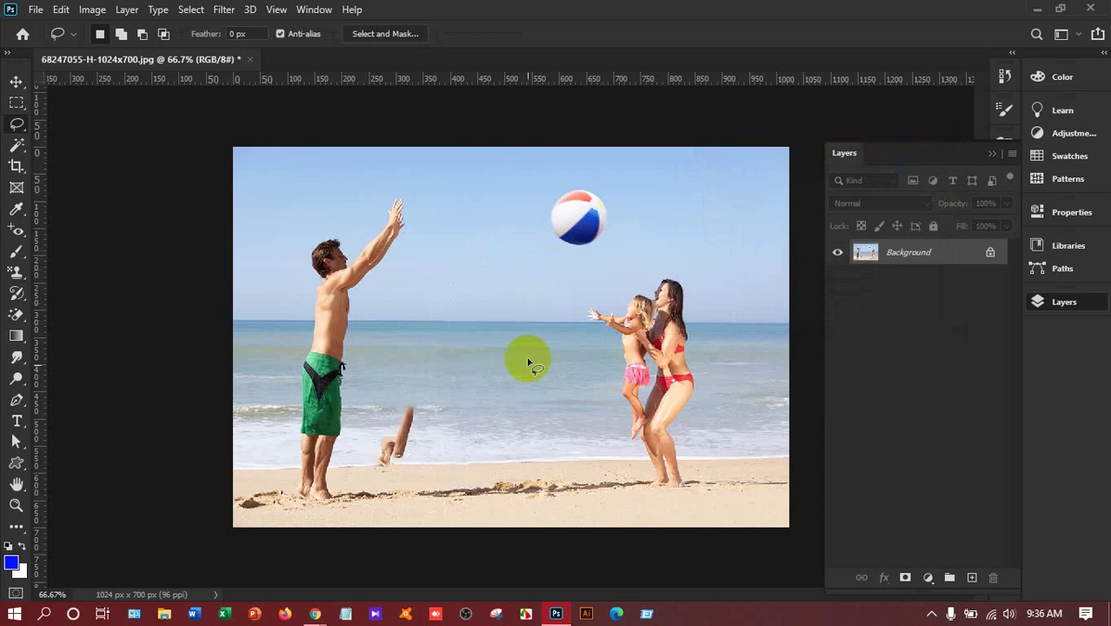
pyautogui.moveTo(426, 416)
pyautogui.mouseDown()
pyautogui.moveTo(382, 481)
pyautogui.moveTo(366, 456)
pyautogui.moveTo(381, 408)
pyautogui.moveTo(403, 394)
pyautogui.moveTo(428, 422)
pyautogui.mouseUp()
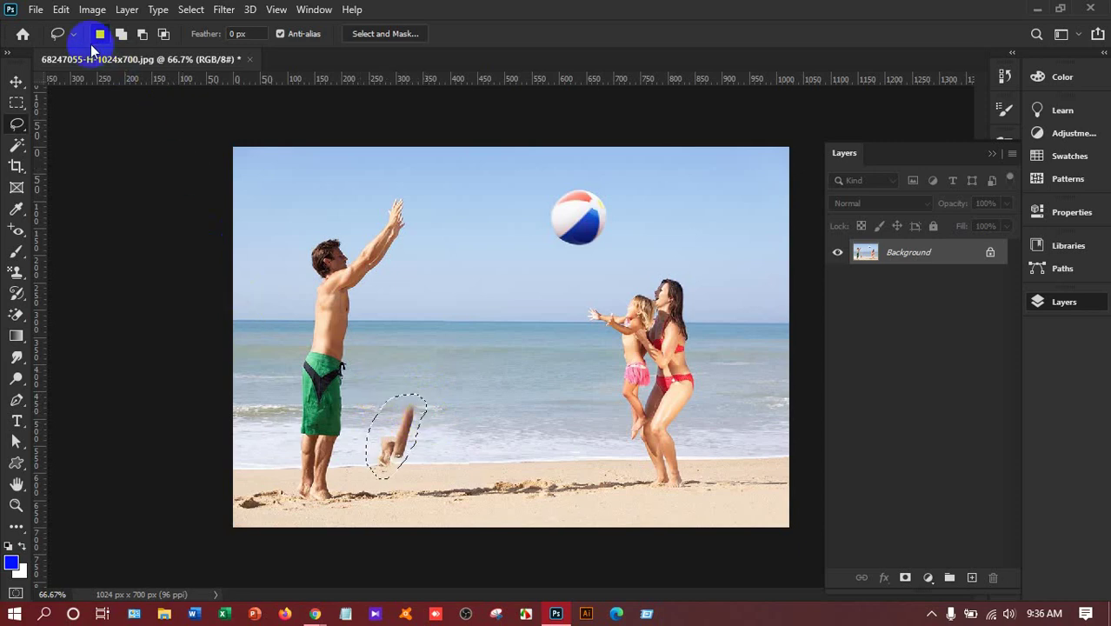
pyautogui.click(61, 10)
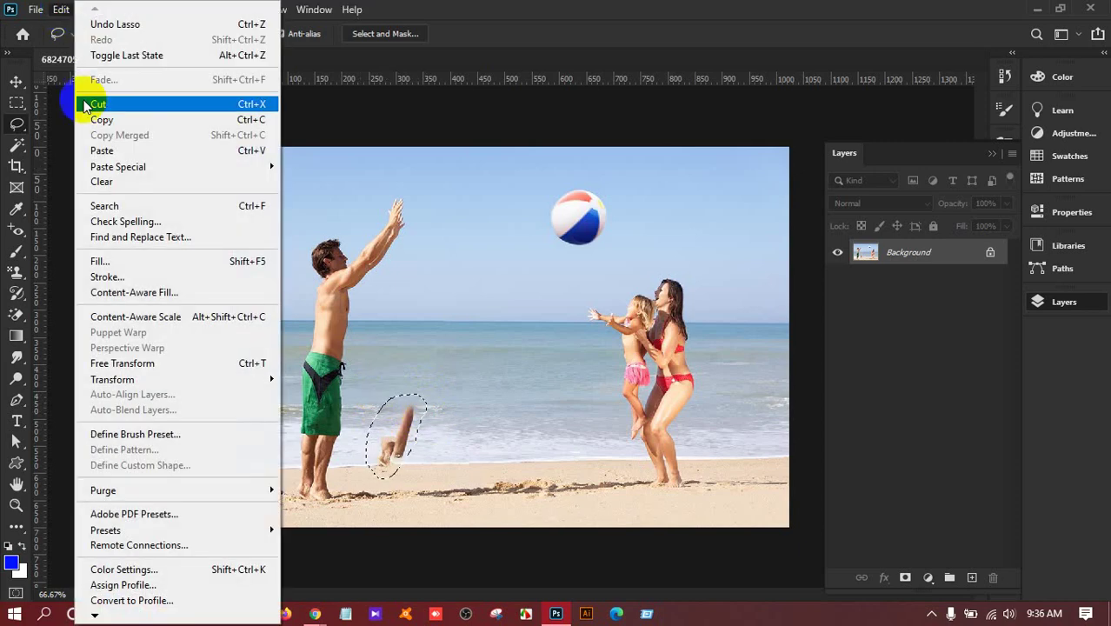
pyautogui.click(108, 261)
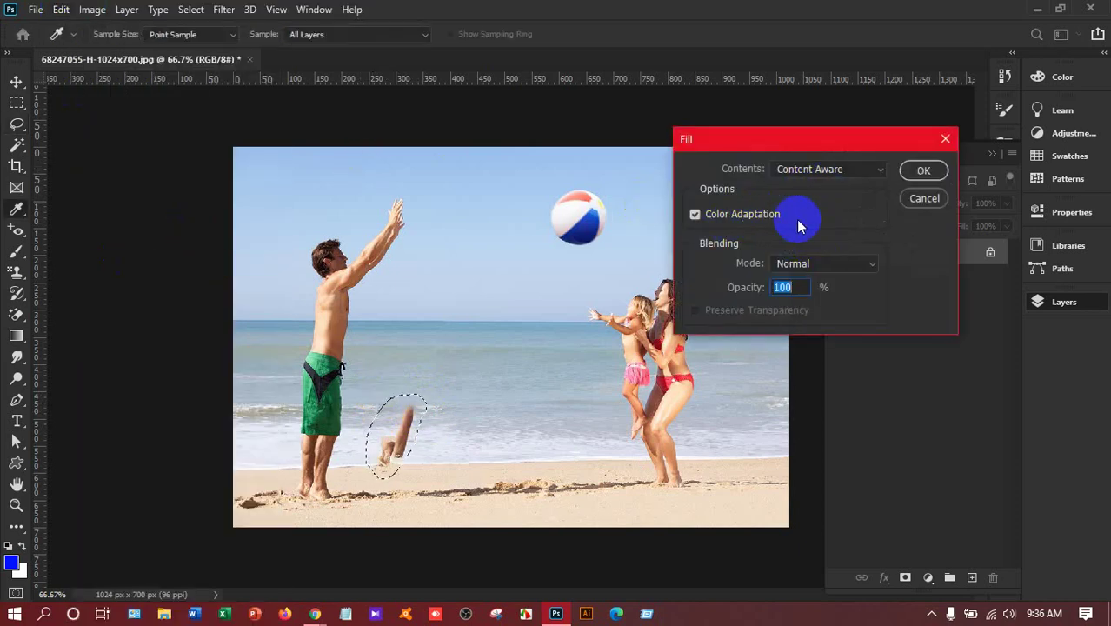
pyautogui.click(923, 170)
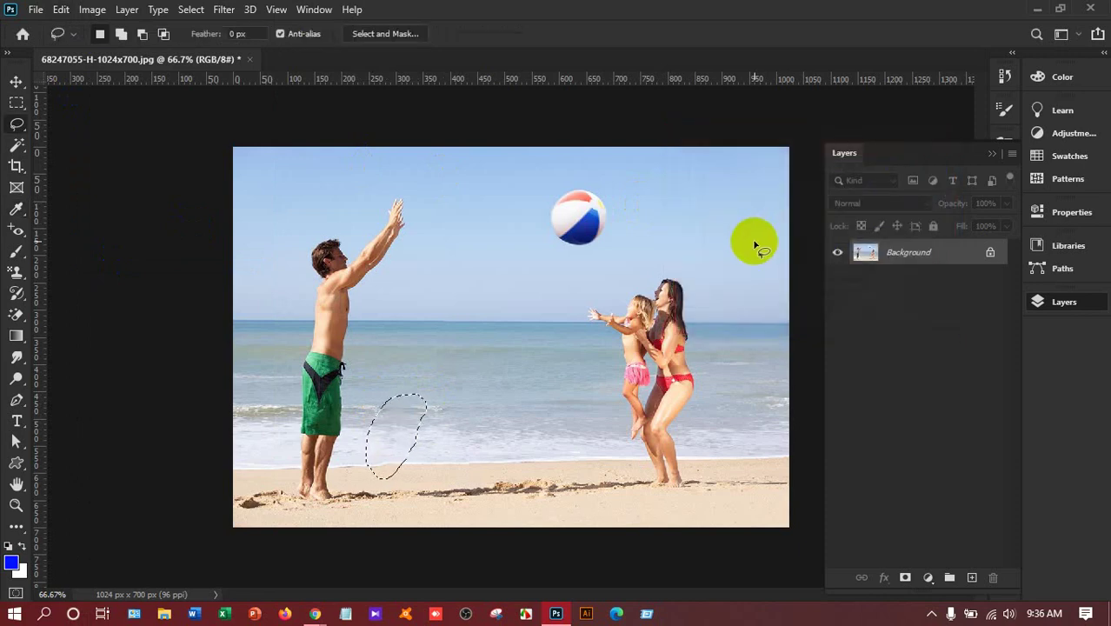
pyautogui.hotkey('ctrl', 'd')
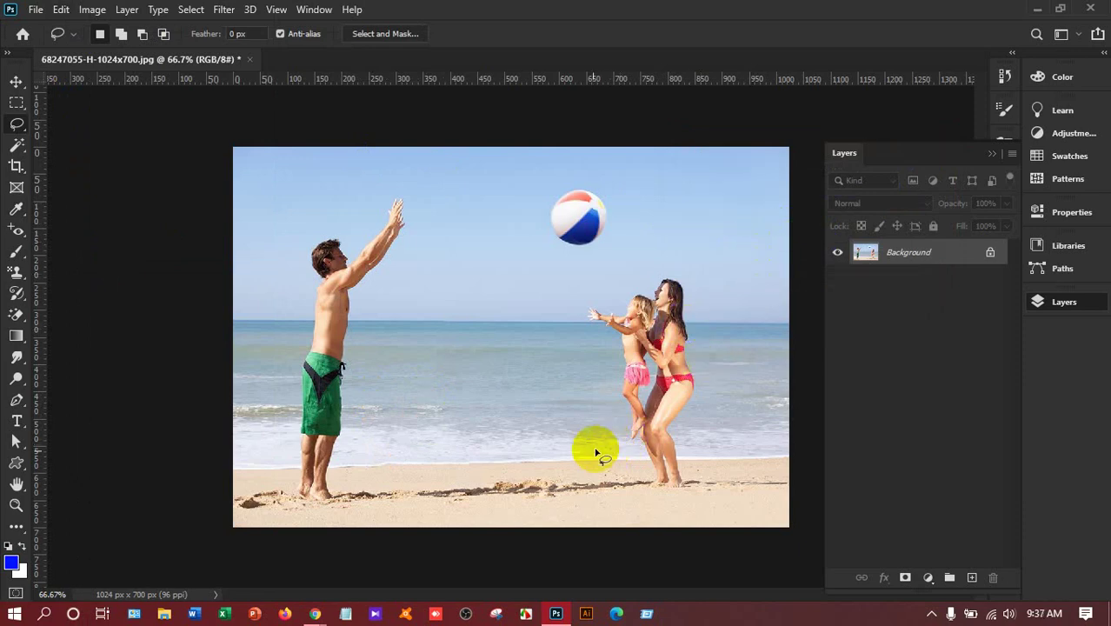
# Step: Outline the boy's shadow on the sand, Content-Aware fill it, and deselect
pyautogui.moveTo(561, 488)
pyautogui.mouseDown()
pyautogui.moveTo(440, 511)
pyautogui.moveTo(411, 501)
pyautogui.moveTo(407, 489)
pyautogui.moveTo(425, 477)
pyautogui.moveTo(485, 472)
pyautogui.mouseUp()
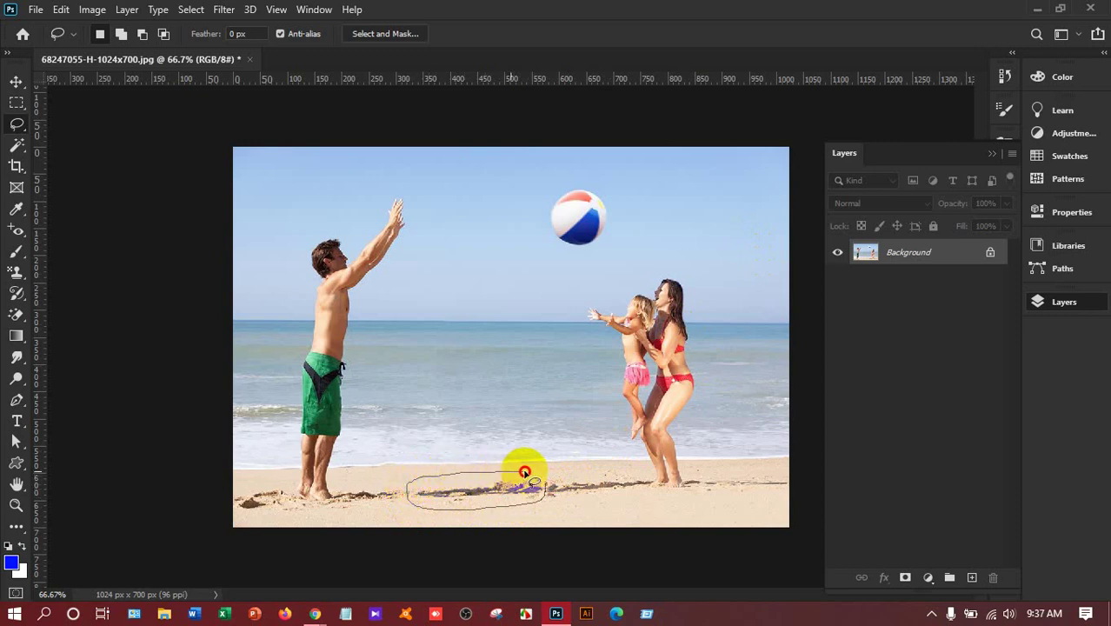
pyautogui.moveTo(528, 472)
pyautogui.mouseDown()
pyautogui.moveTo(541, 467)
pyautogui.moveTo(540, 484)
pyautogui.mouseUp()
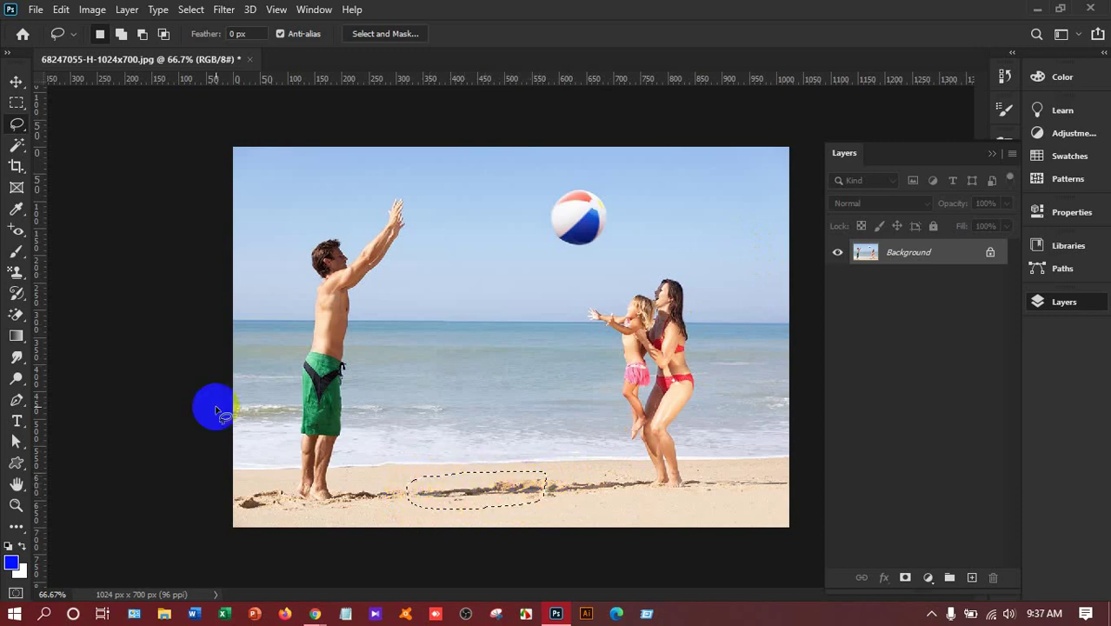
pyautogui.click(59, 10)
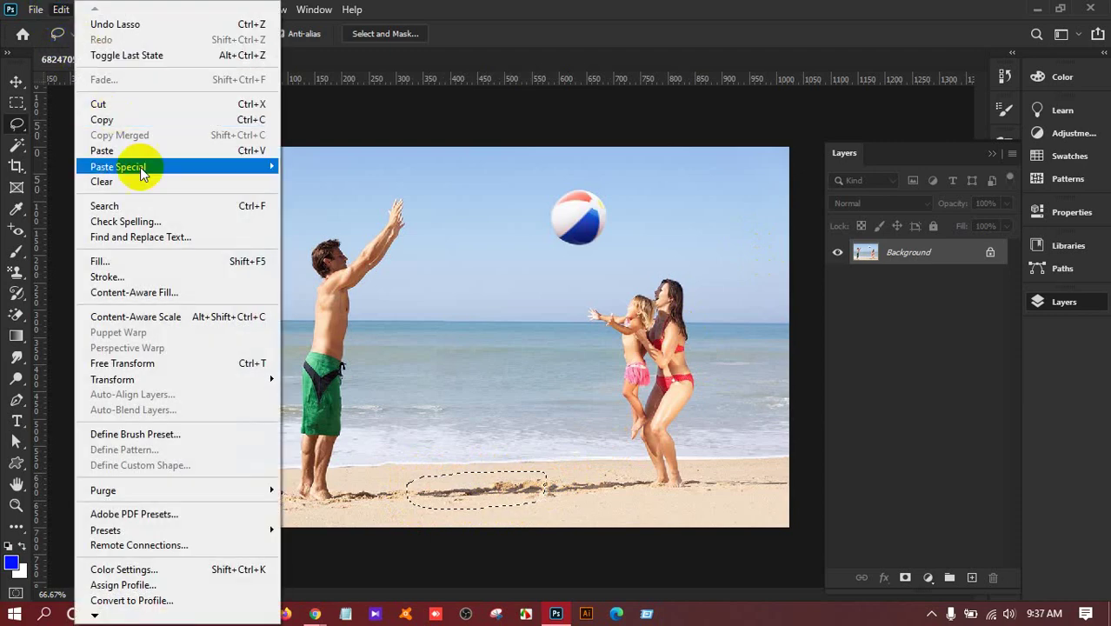
pyautogui.click(140, 261)
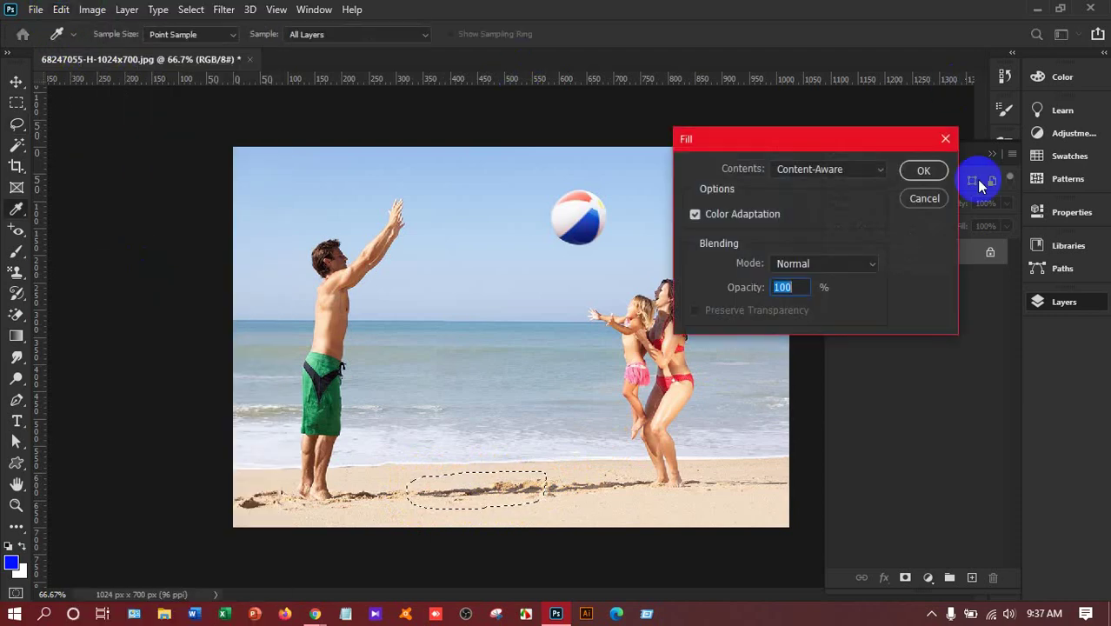
pyautogui.click(923, 171)
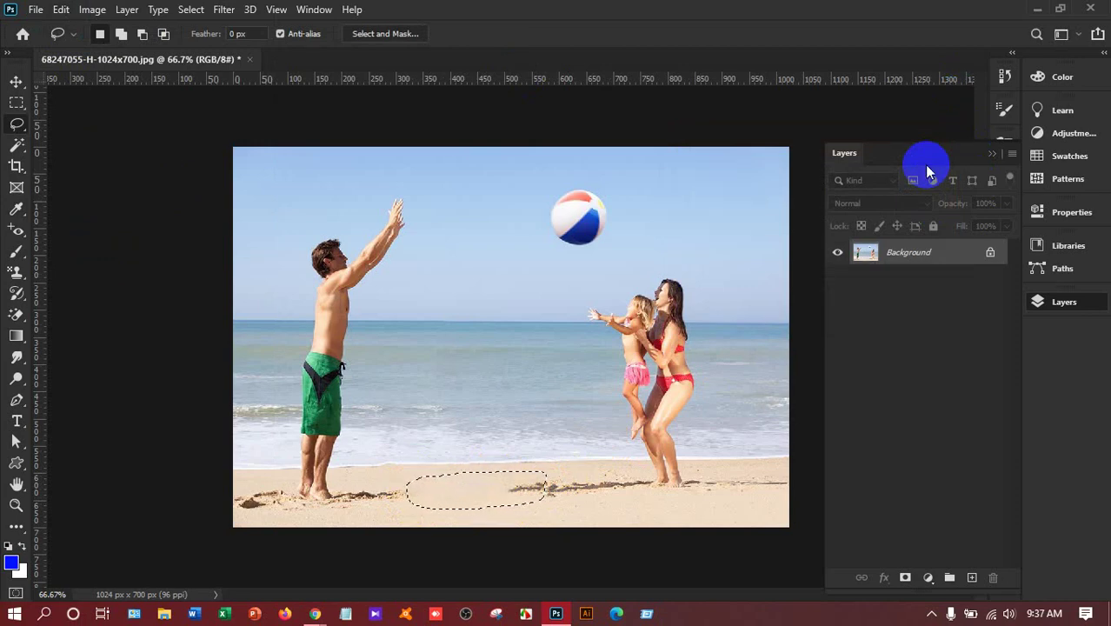
pyautogui.hotkey('ctrl', 'd')
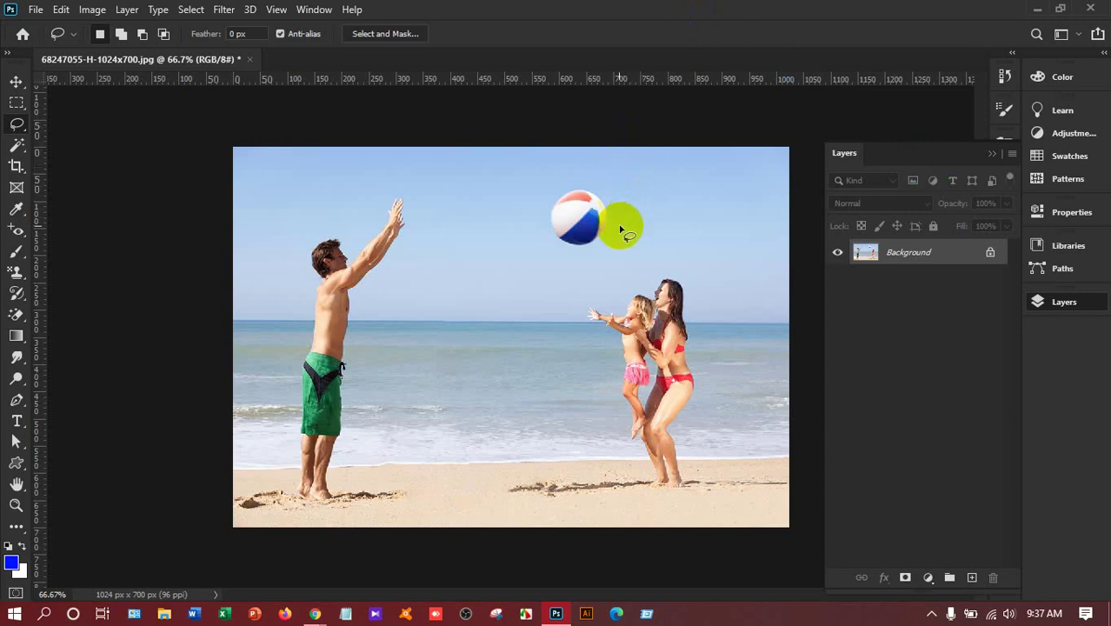
# Step: Lasso the beach ball in the sky and replace it with a Content-Aware fill
pyautogui.moveTo(607, 247)
pyautogui.mouseDown()
pyautogui.moveTo(560, 251)
pyautogui.moveTo(531, 203)
pyautogui.moveTo(541, 180)
pyautogui.moveTo(589, 172)
pyautogui.moveTo(619, 237)
pyautogui.mouseUp()
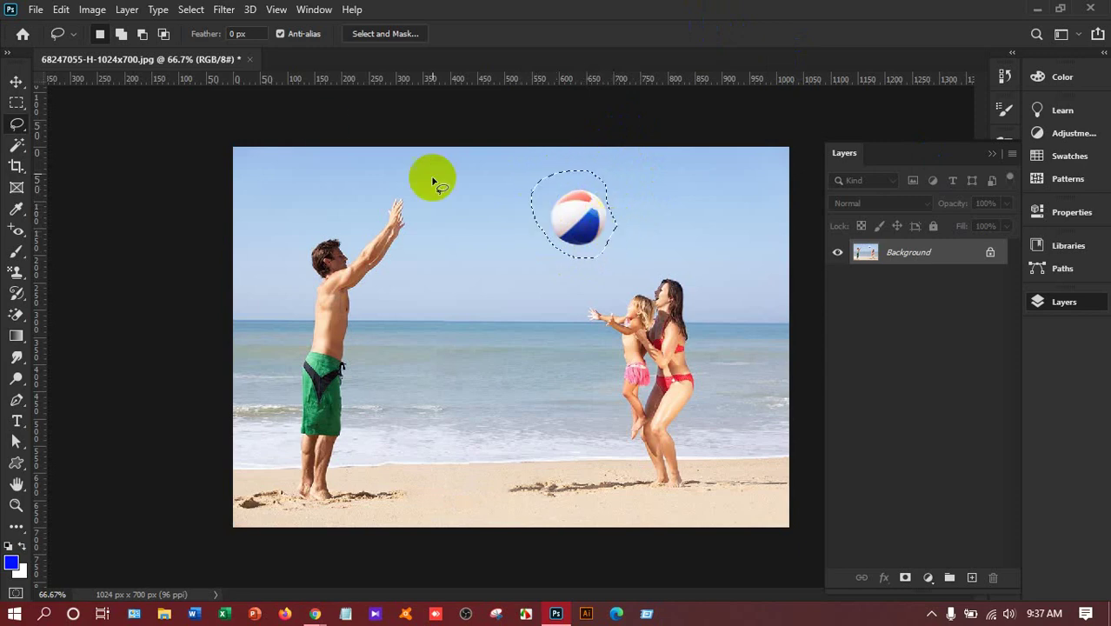
pyautogui.click(61, 10)
pyautogui.click(143, 260)
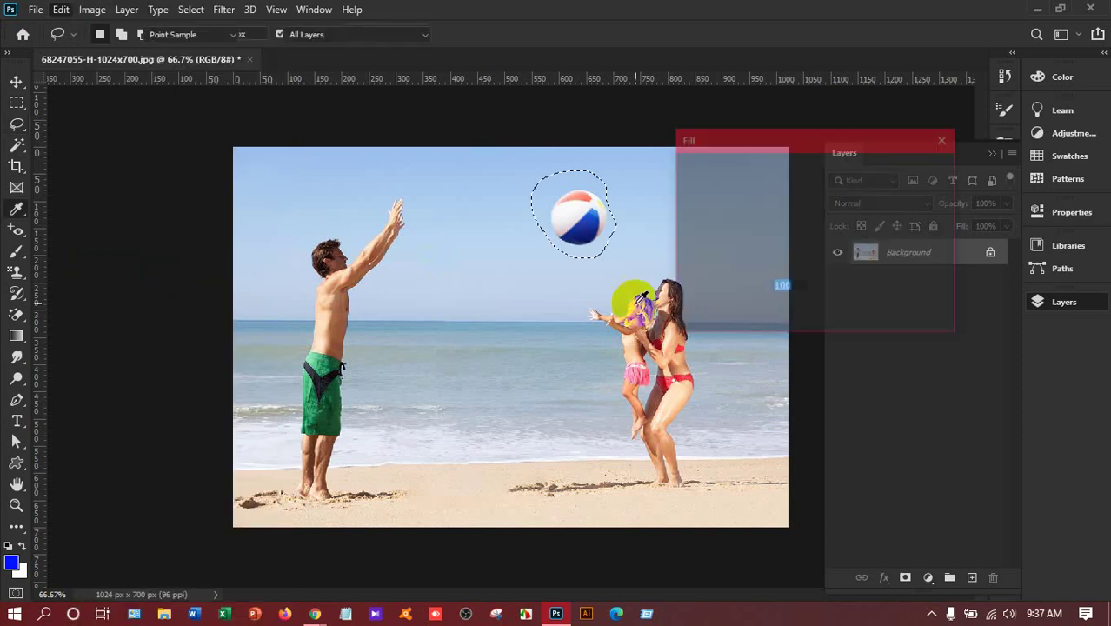
pyautogui.click(922, 170)
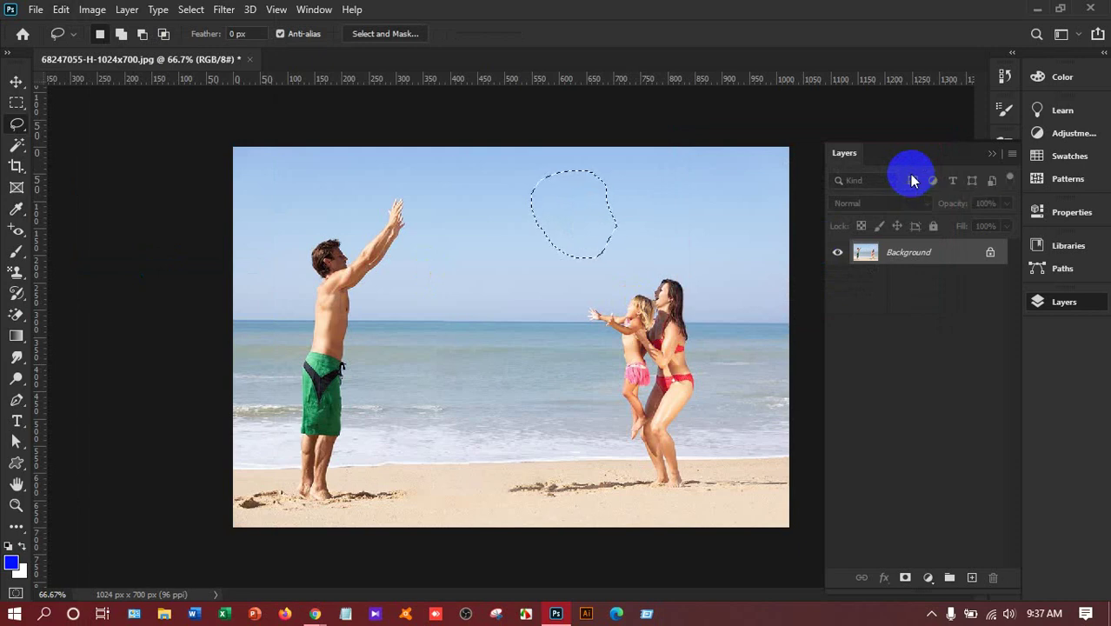
# Step: Lasso the man with his raised arms, Content-Aware fill him out, and deselect
pyautogui.hotkey('ctrl', 'd')
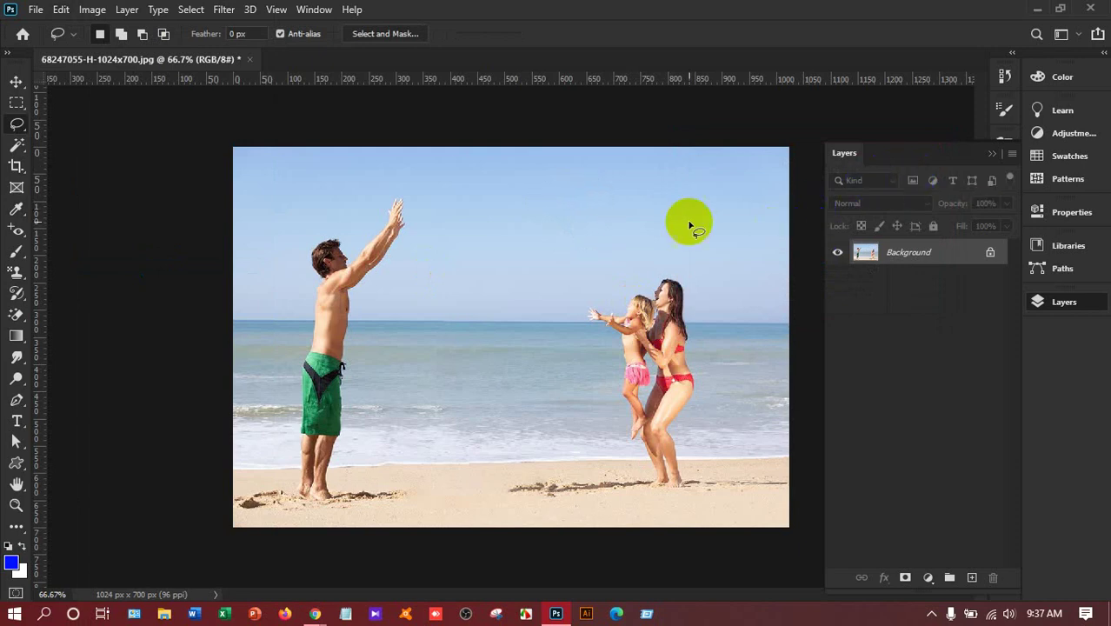
pyautogui.moveTo(414, 304)
pyautogui.mouseDown()
pyautogui.moveTo(361, 291)
pyautogui.moveTo(414, 246)
pyautogui.moveTo(410, 192)
pyautogui.moveTo(378, 205)
pyautogui.moveTo(357, 243)
pyautogui.moveTo(316, 236)
pyautogui.moveTo(300, 258)
pyautogui.moveTo(303, 360)
pyautogui.moveTo(281, 424)
pyautogui.moveTo(295, 512)
pyautogui.moveTo(309, 519)
pyautogui.moveTo(338, 513)
pyautogui.moveTo(345, 500)
pyautogui.moveTo(368, 295)
pyautogui.mouseUp()
pyautogui.click(59, 10)
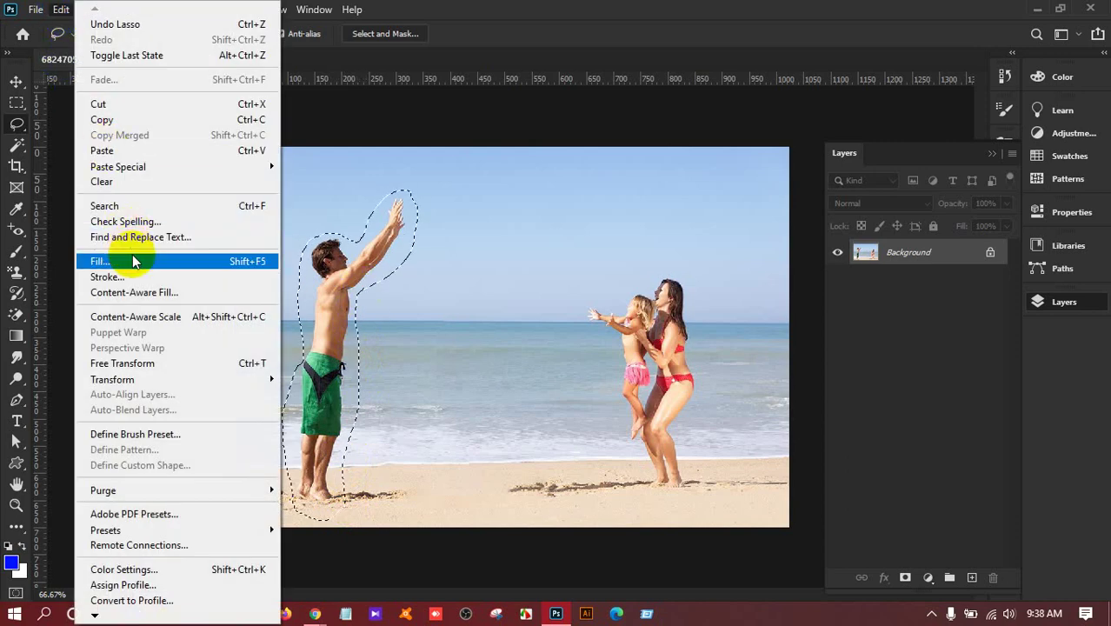
pyautogui.click(133, 261)
pyautogui.click(930, 174)
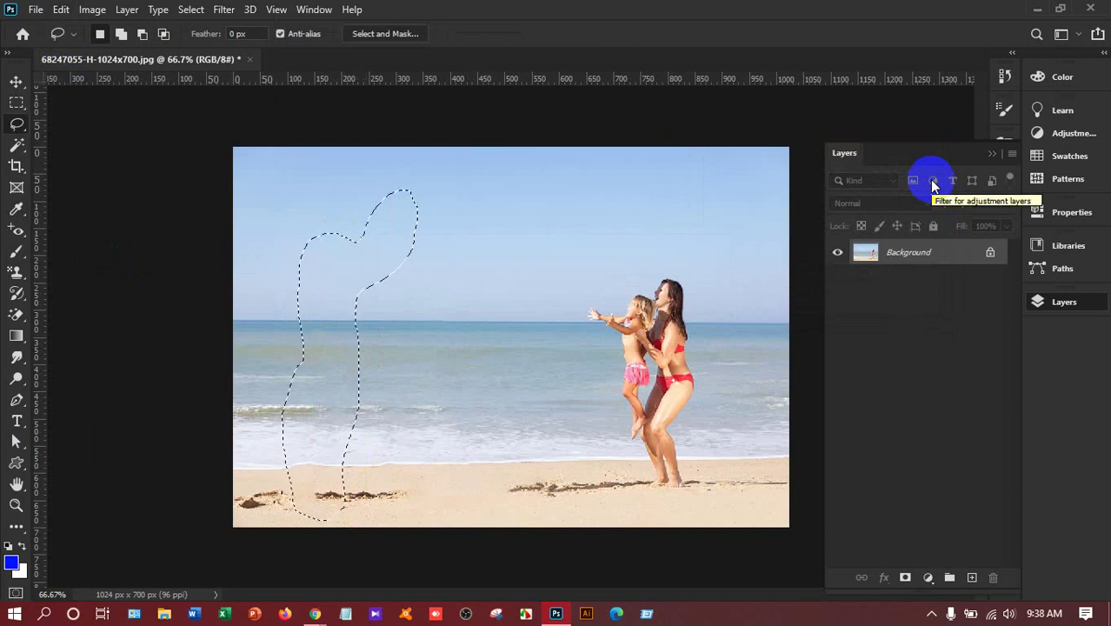
pyautogui.hotkey('ctrl', 'd')
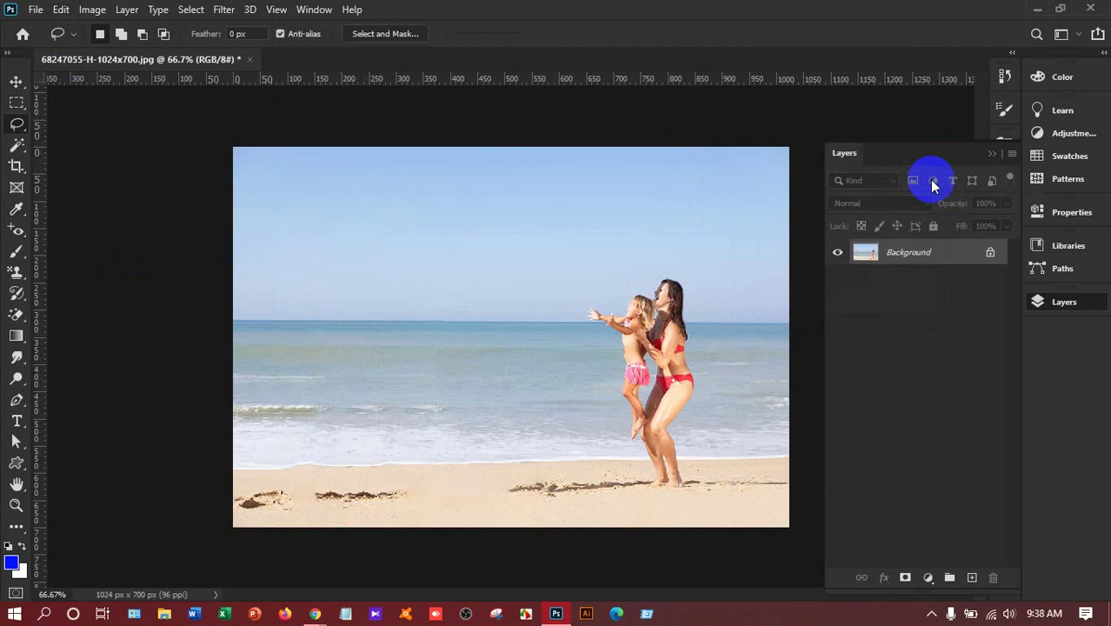